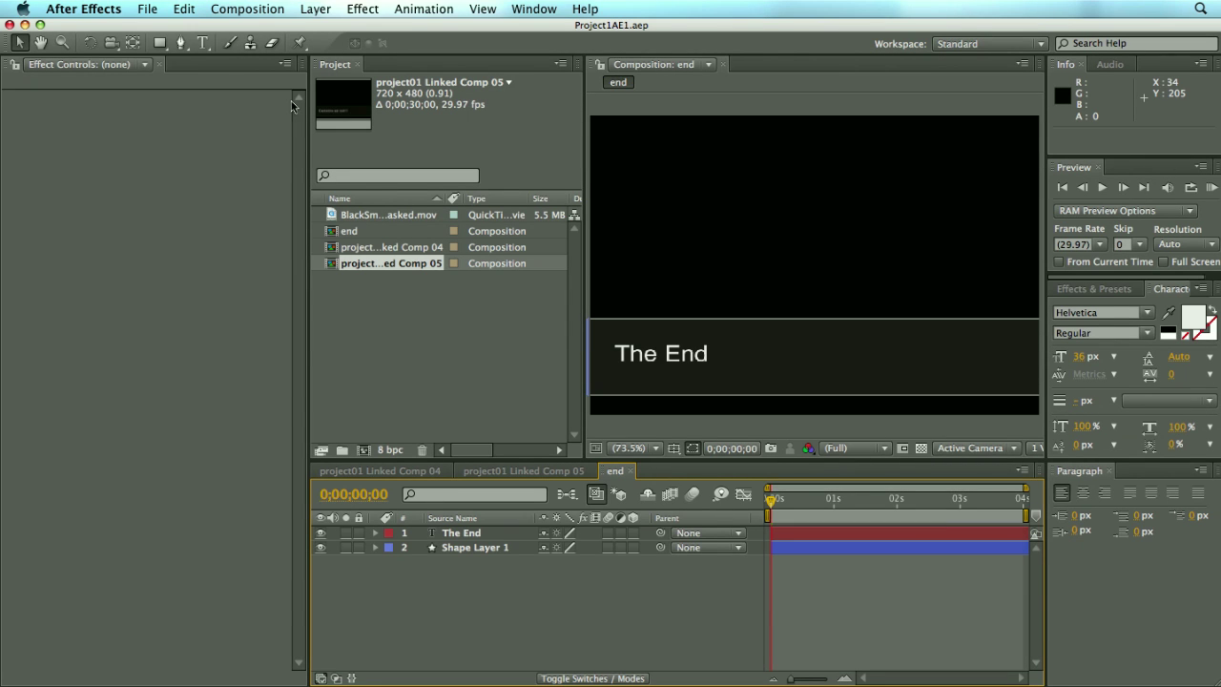
Step: Try to start a new Dynamic Link Premiere Pro sequence, dismissing the busy warning
click(148, 9)
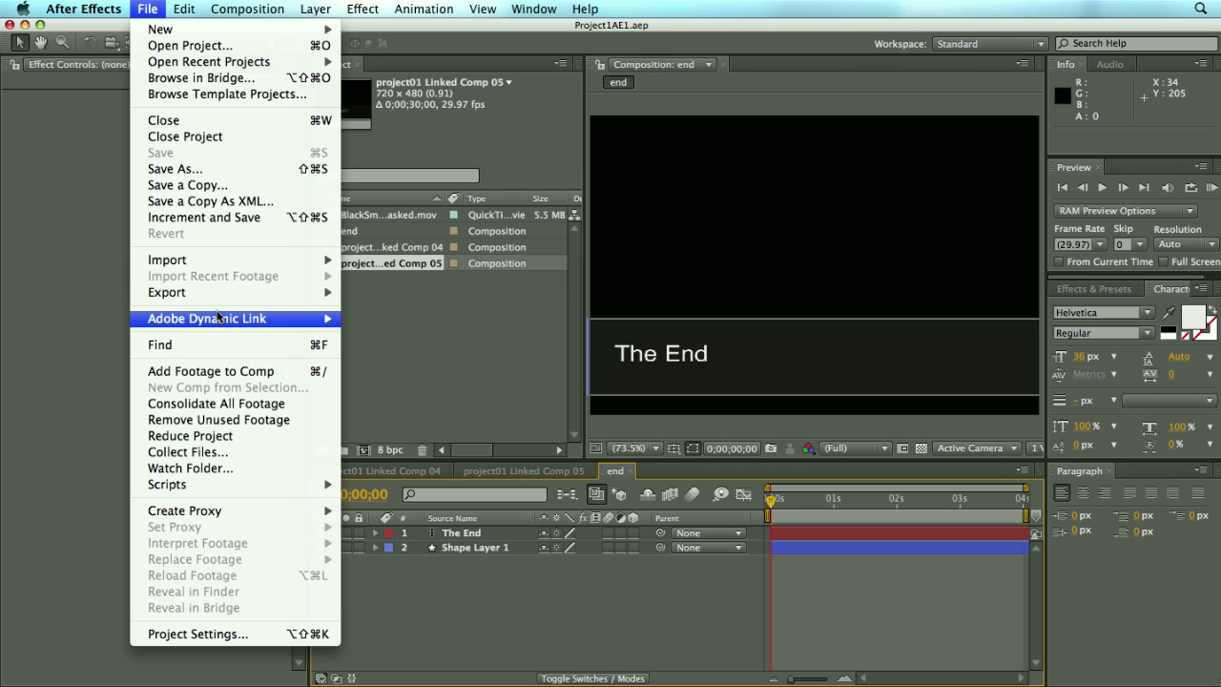
mouse_move(220, 318)
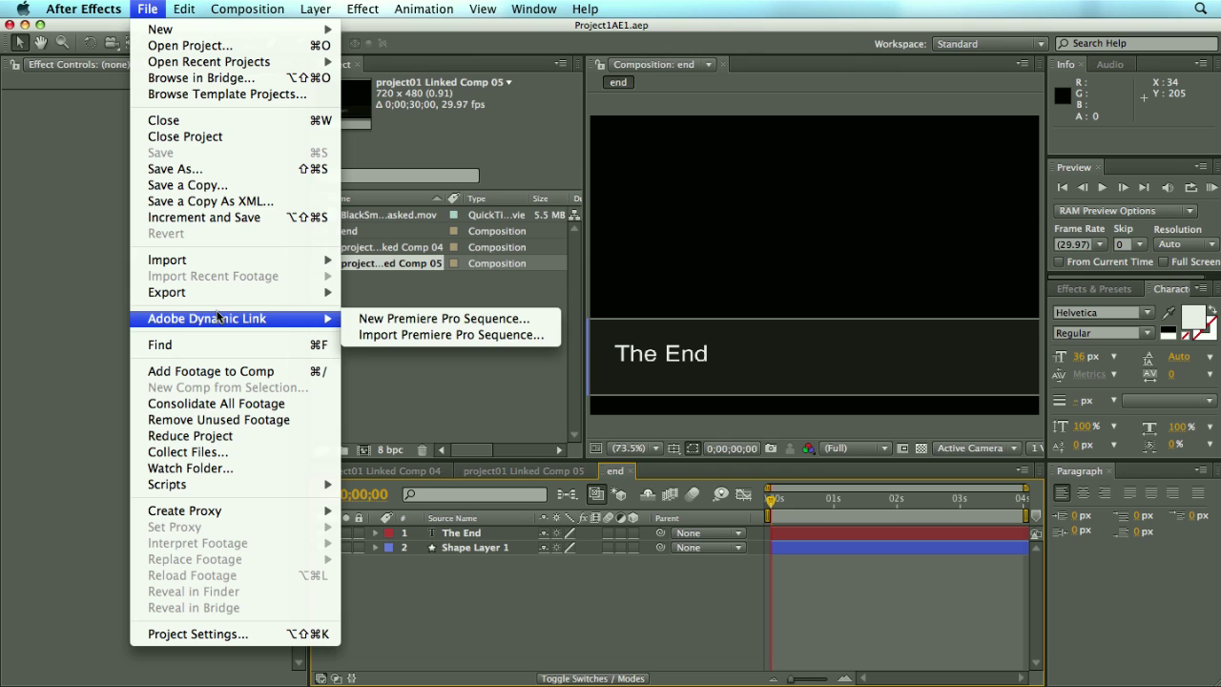
click(375, 325)
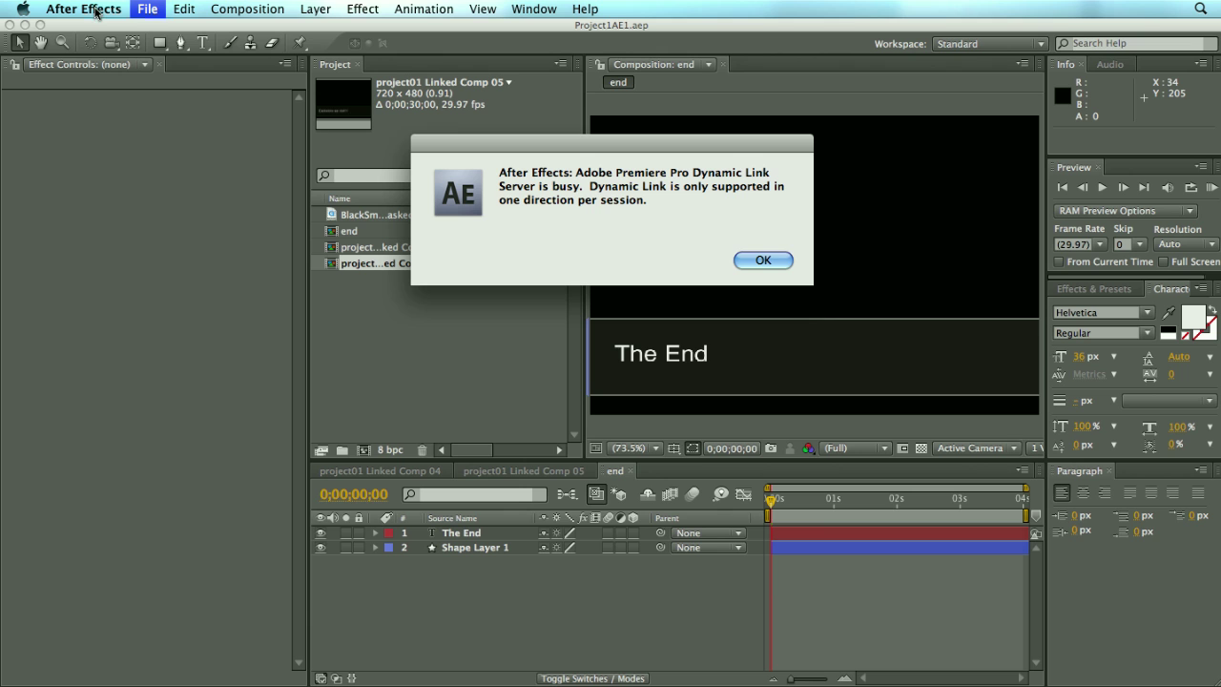
click(764, 259)
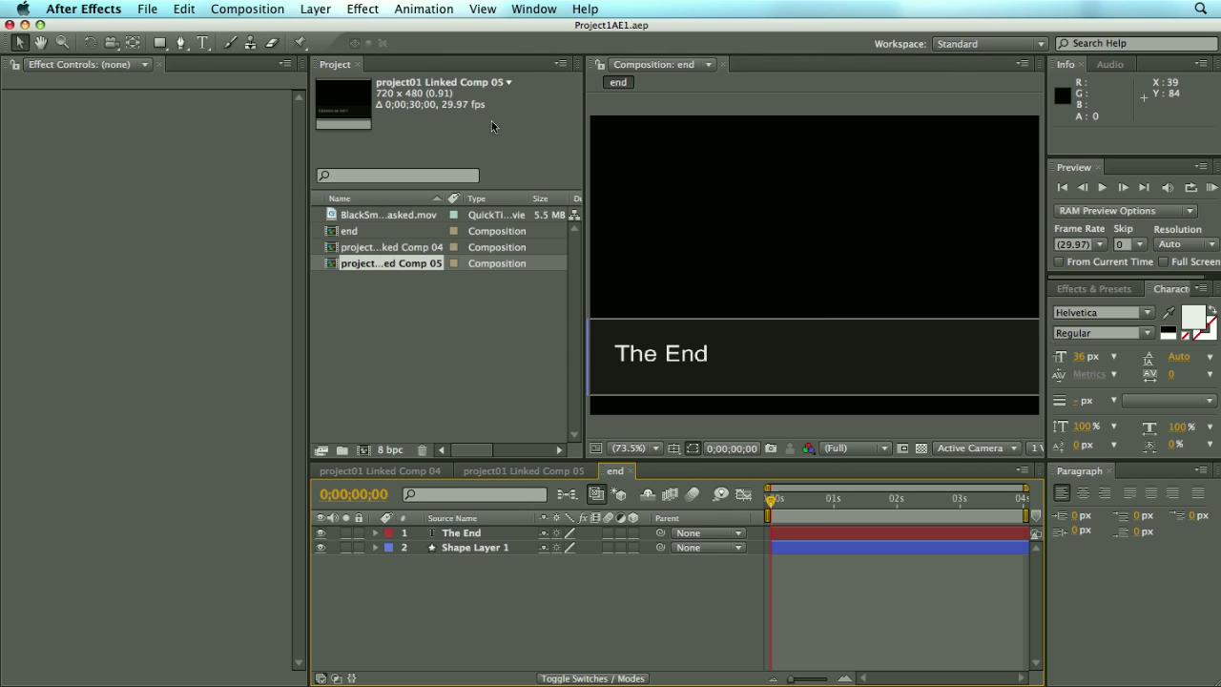
Step: Close the File menu unused, then quit After Effects from its application menu
click(153, 10)
mouse_move(242, 320)
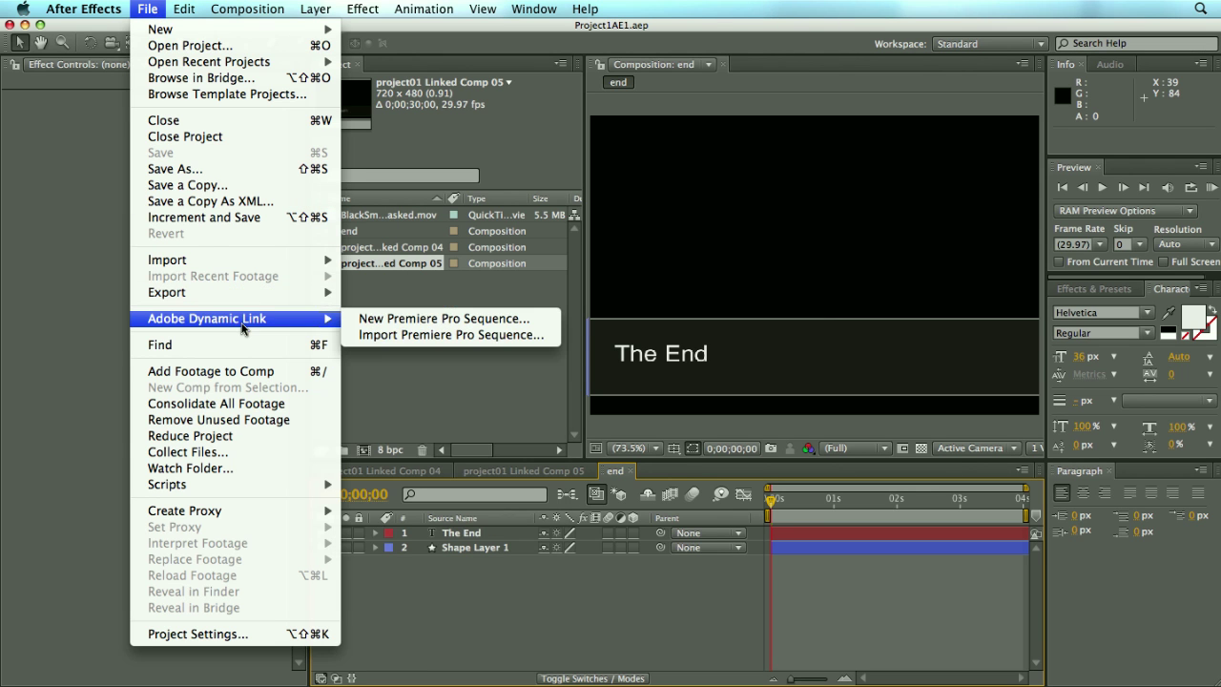
click(411, 304)
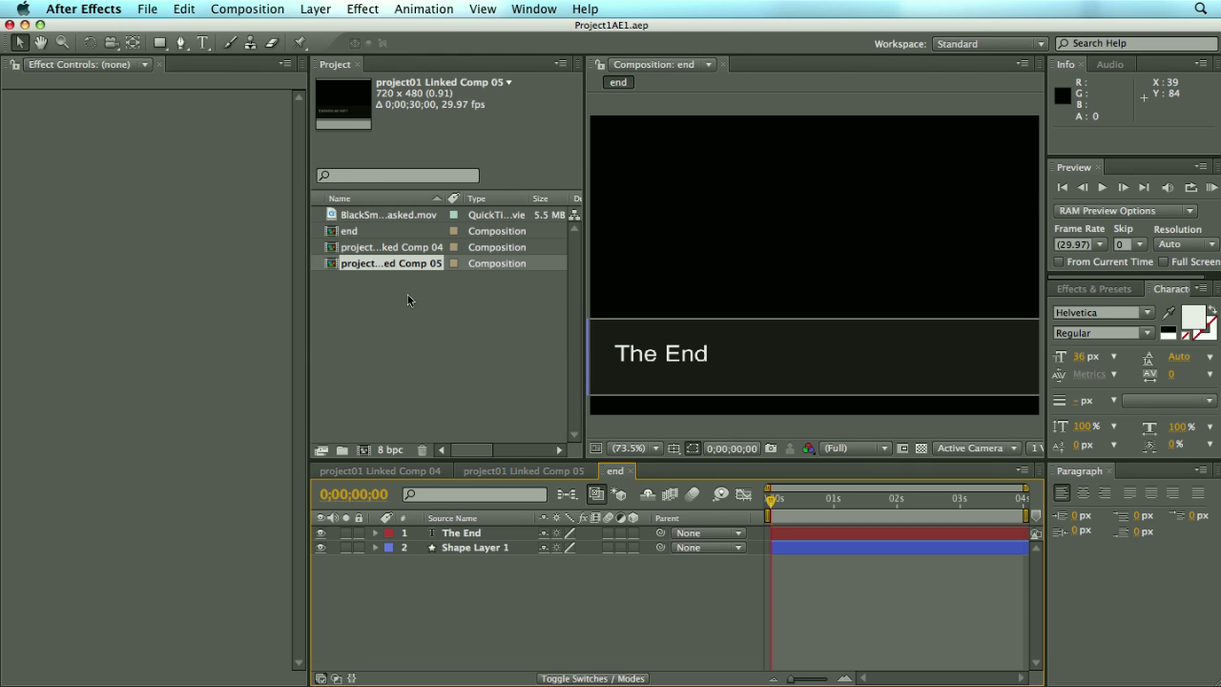
click(149, 12)
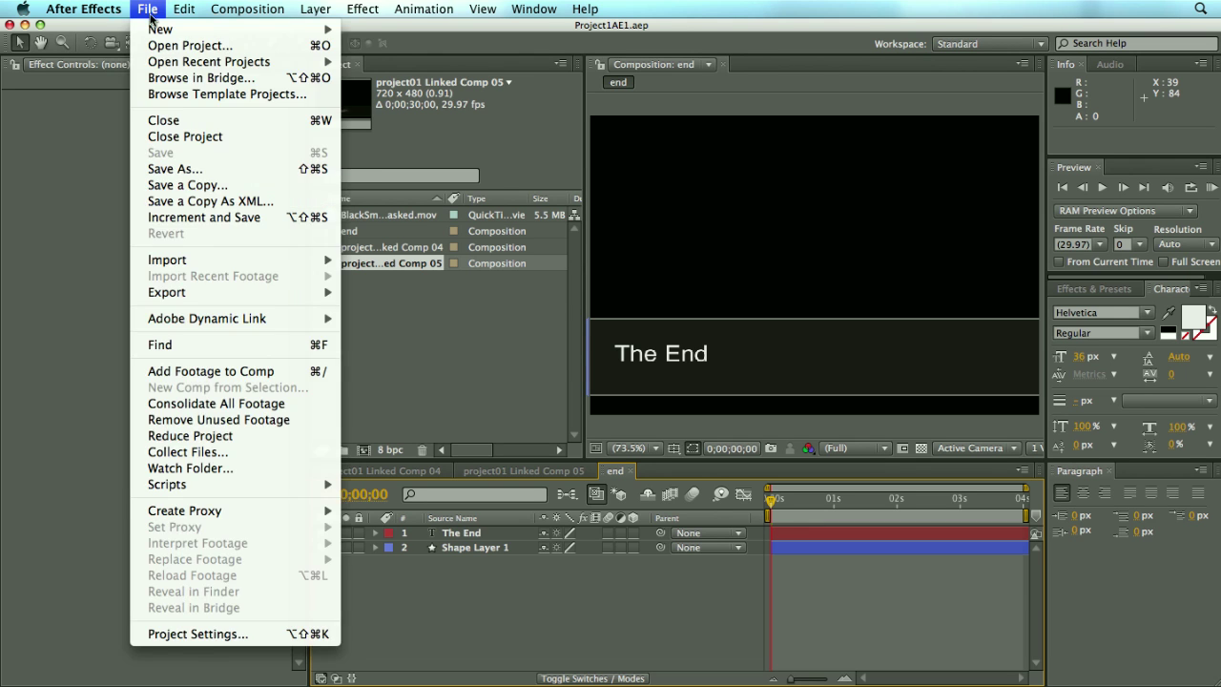
mouse_move(84, 10)
click(119, 171)
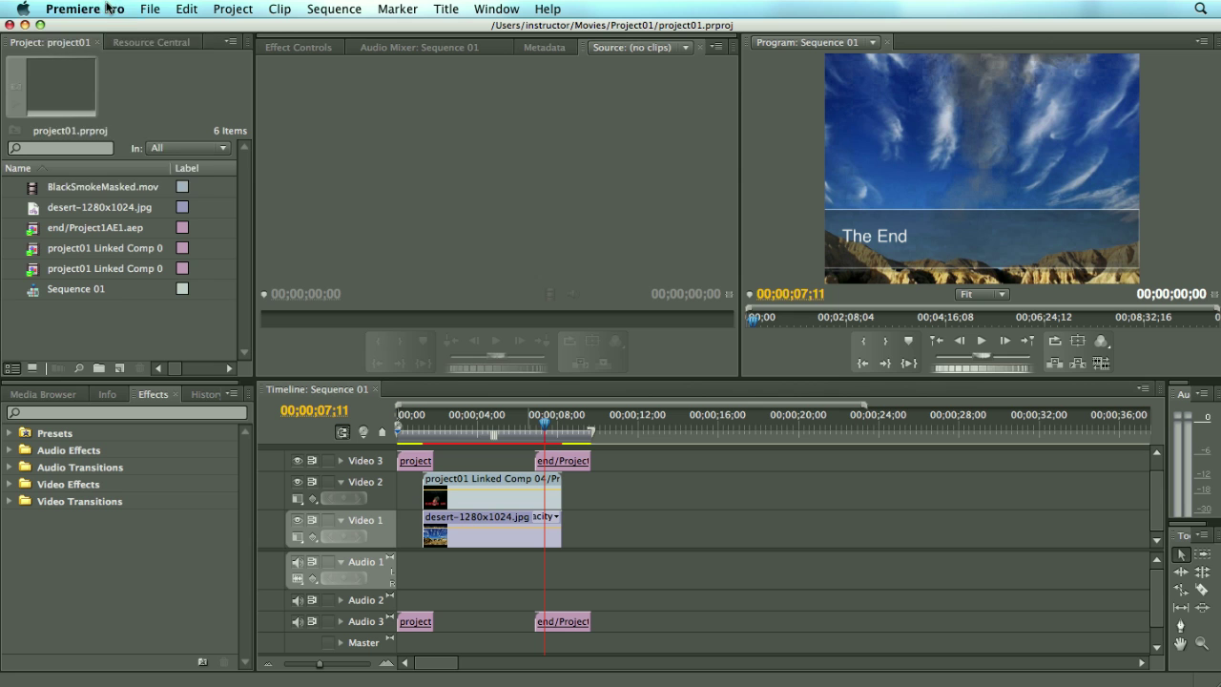
Step: Quit Premiere Pro from the Premiere Pro menu
click(109, 8)
click(120, 169)
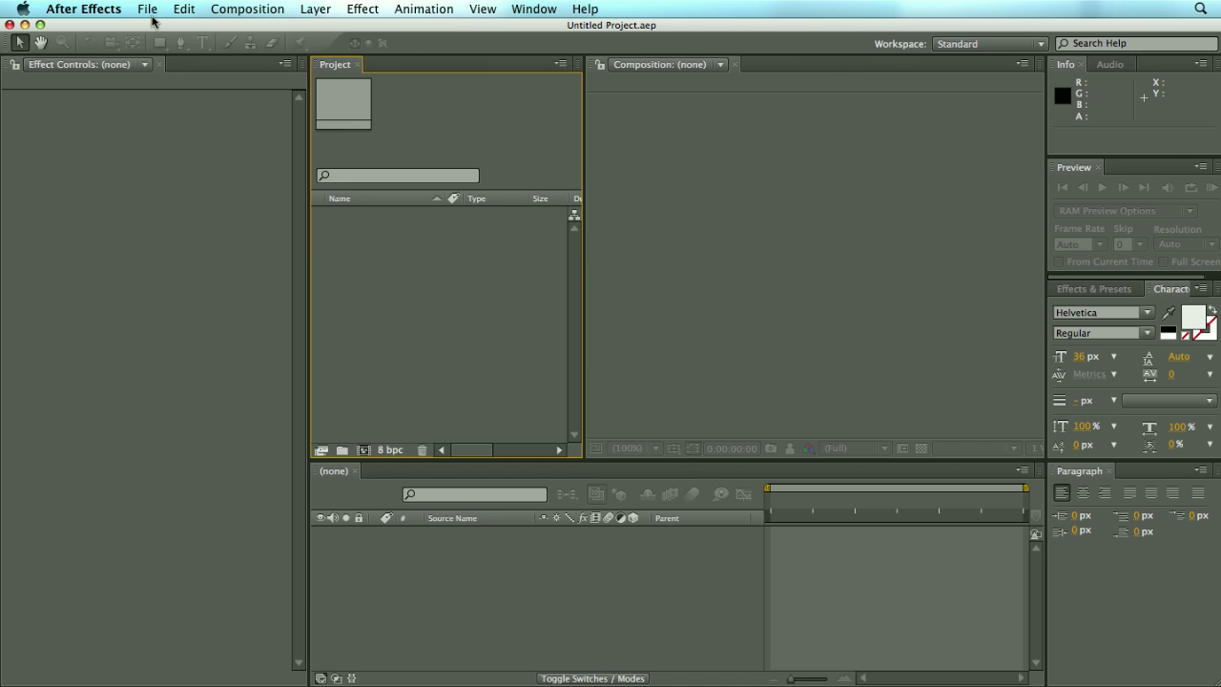
Step: Choose File > Adobe Dynamic Link > New Premiere Pro Sequence in After Effects
click(149, 12)
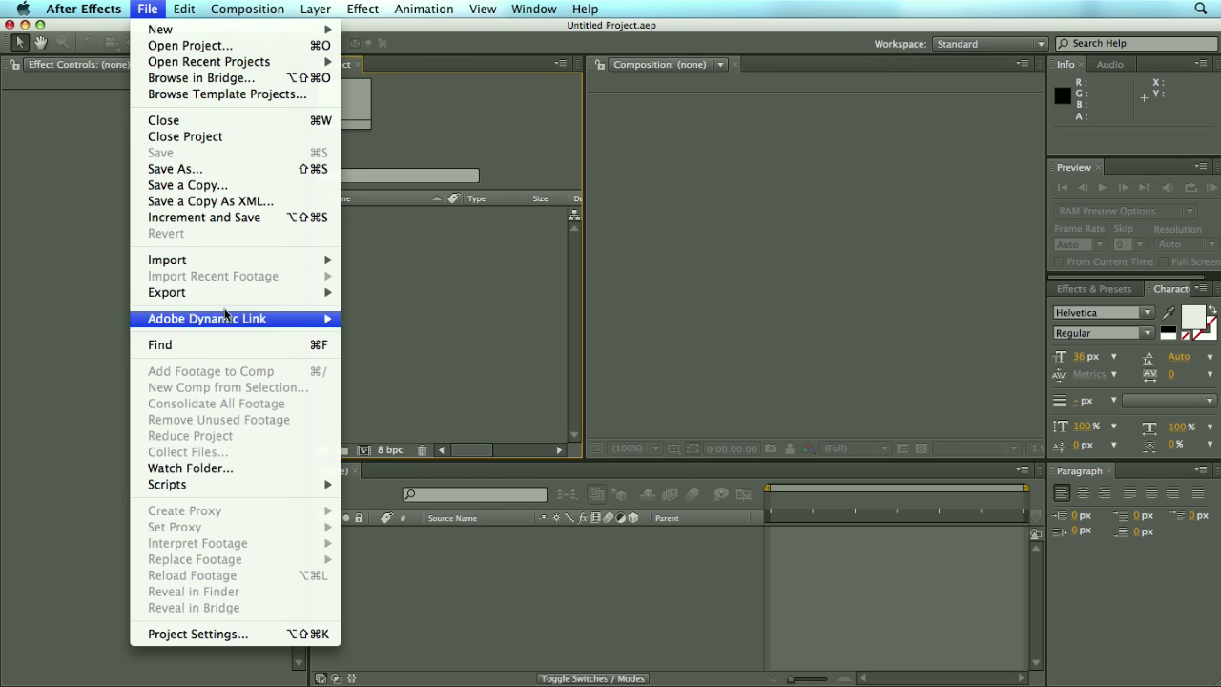
mouse_move(311, 323)
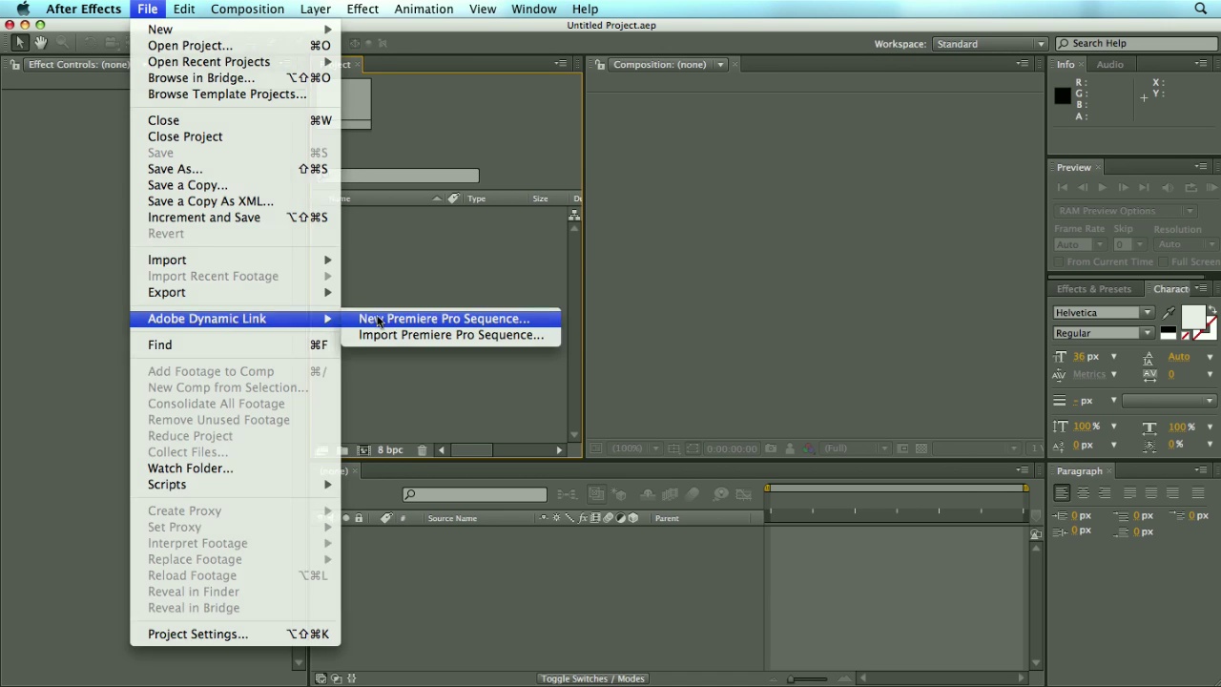
click(377, 319)
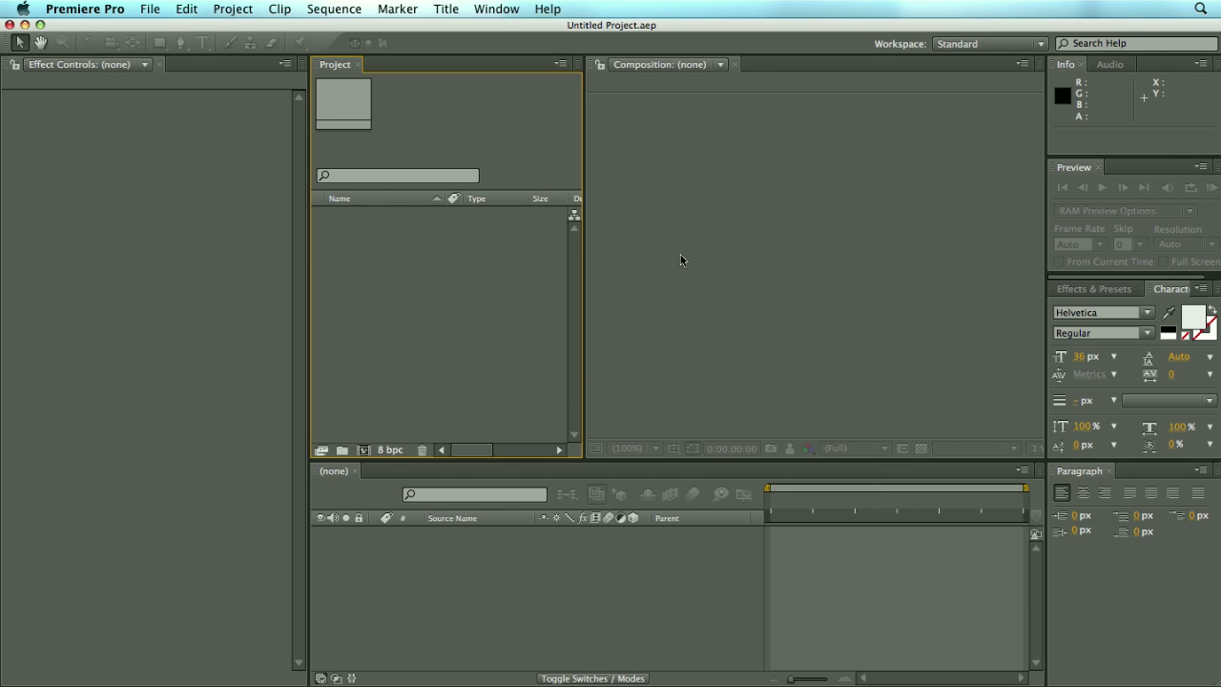
Step: Create a new Premiere Pro project named project002 in the Project01 folder
click(486, 434)
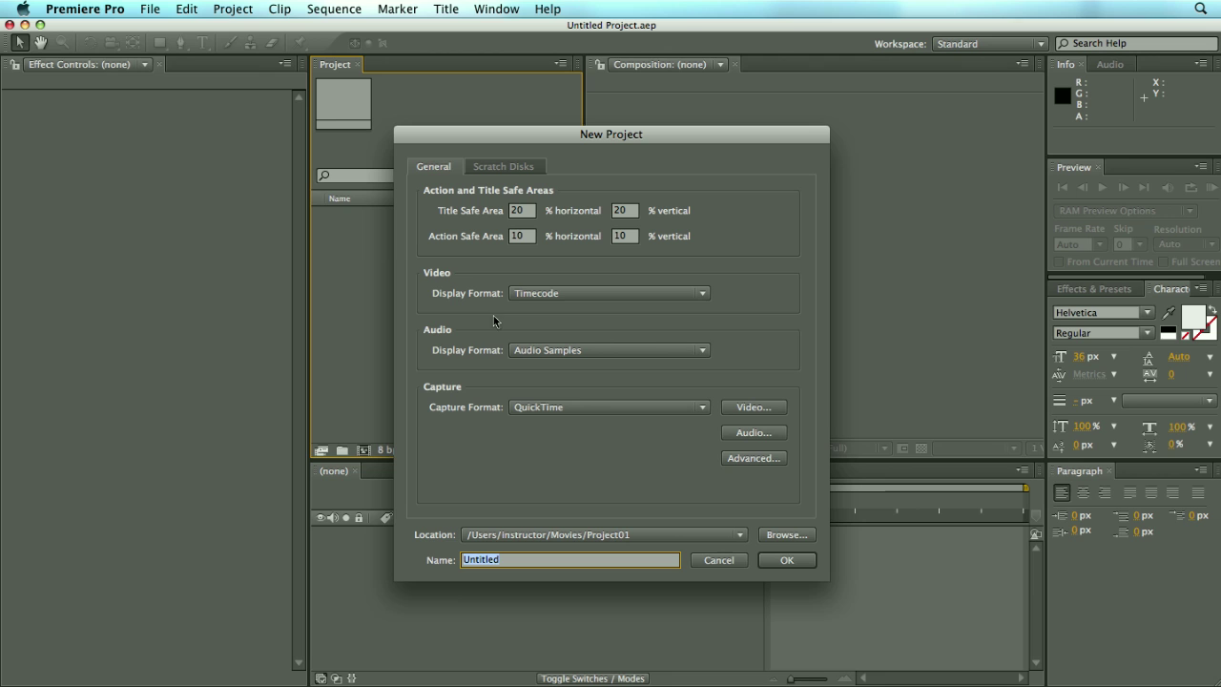
drag(548, 145, 481, 137)
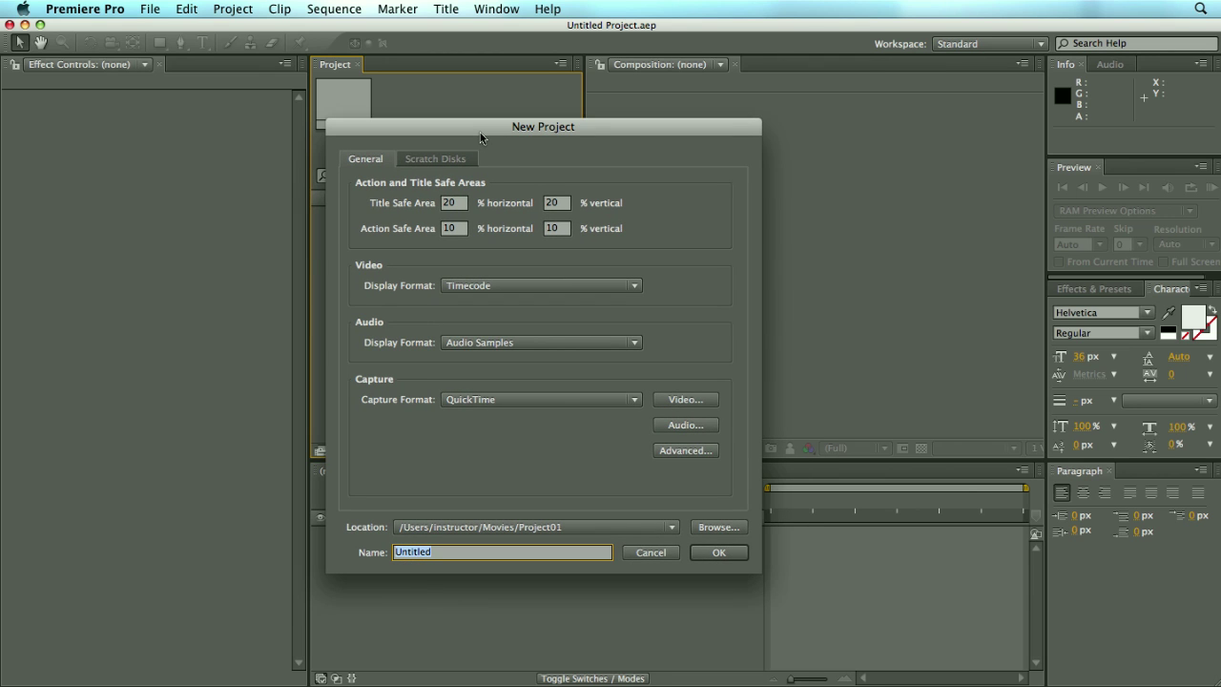
text(project002)
click(710, 553)
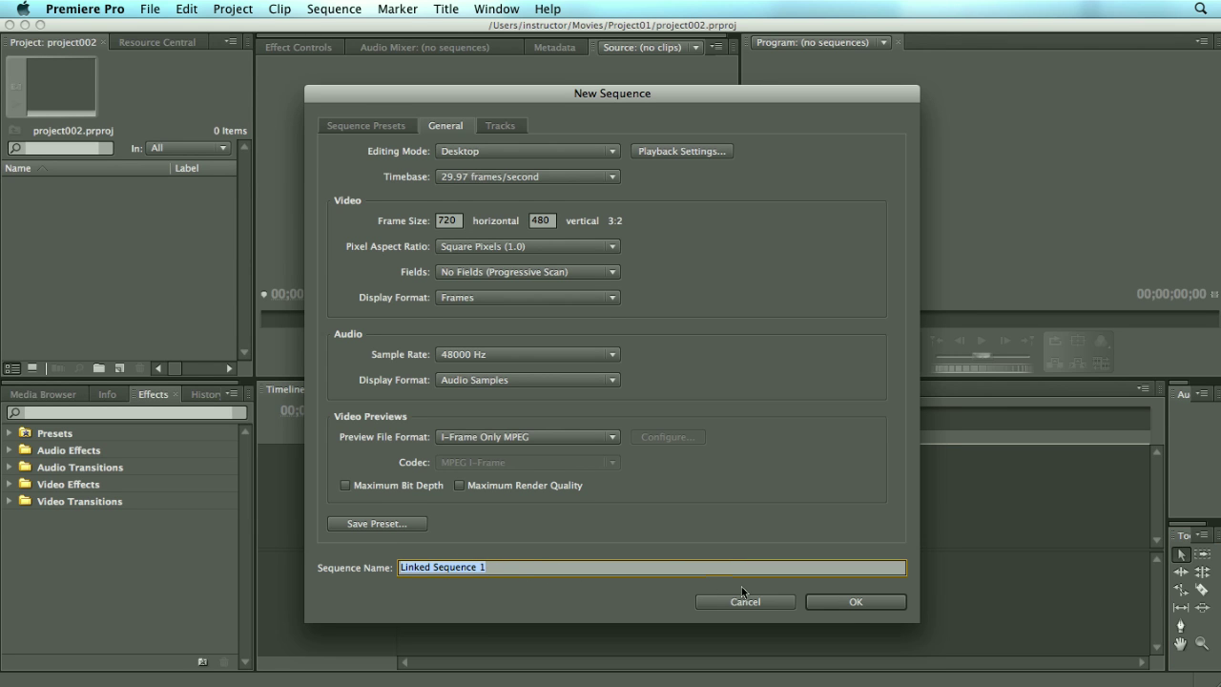
Step: Accept Linked Sequence 1 with the default 720×480, 29.97 fps settings
click(852, 602)
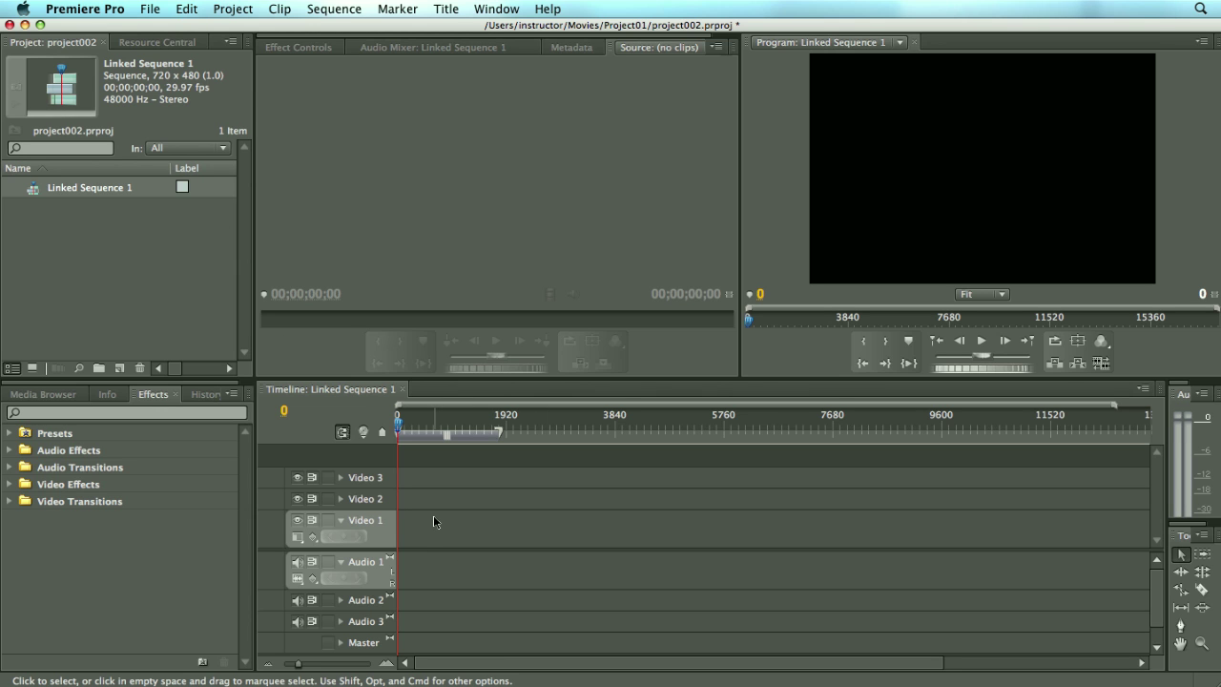
Step: Reopen project01.prproj from Open Recent Project, discarding unsaved changes to project002
click(150, 11)
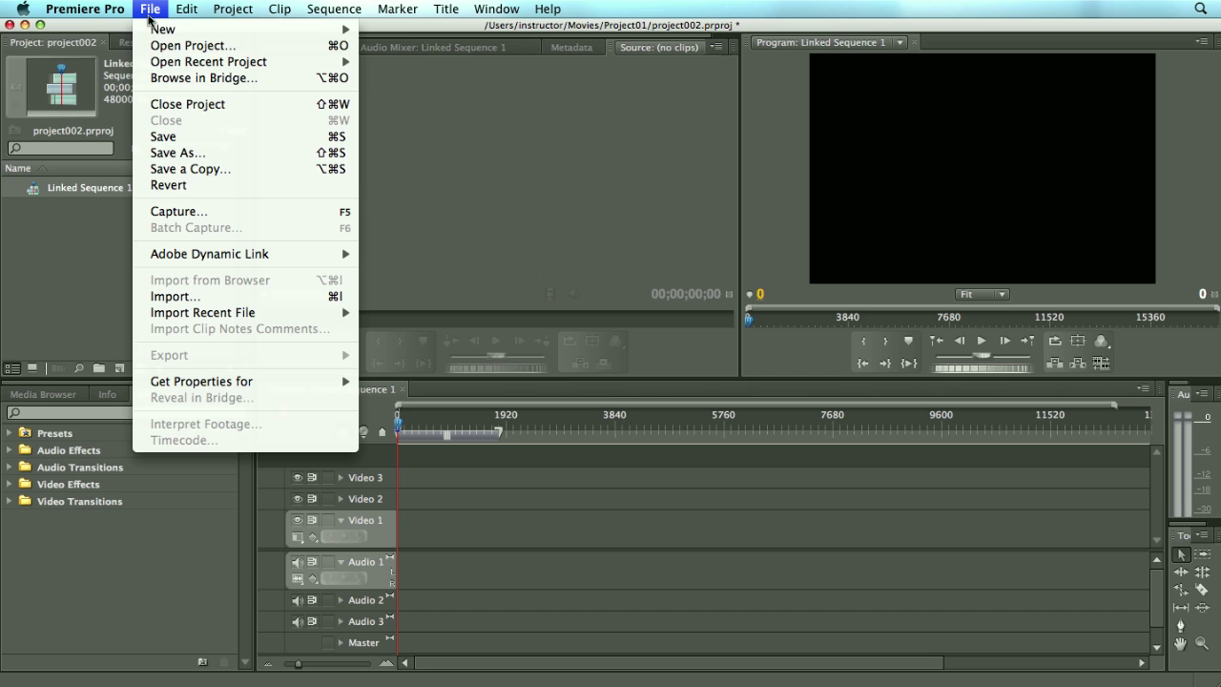
mouse_move(186, 62)
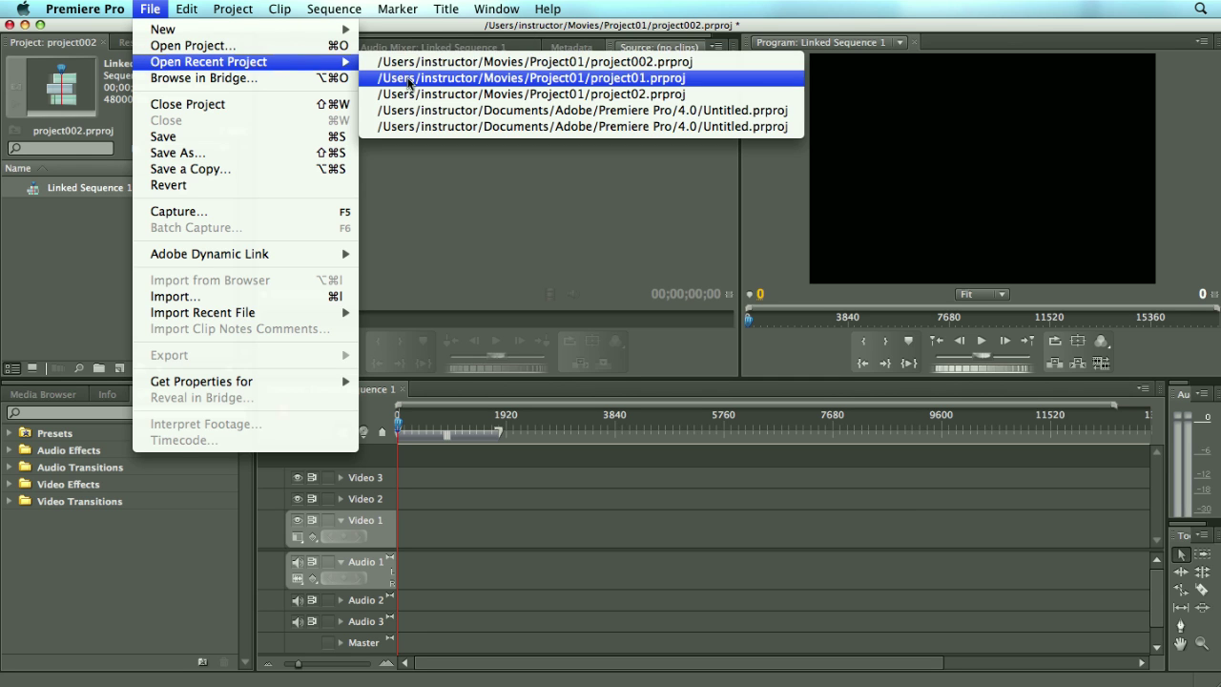
click(409, 81)
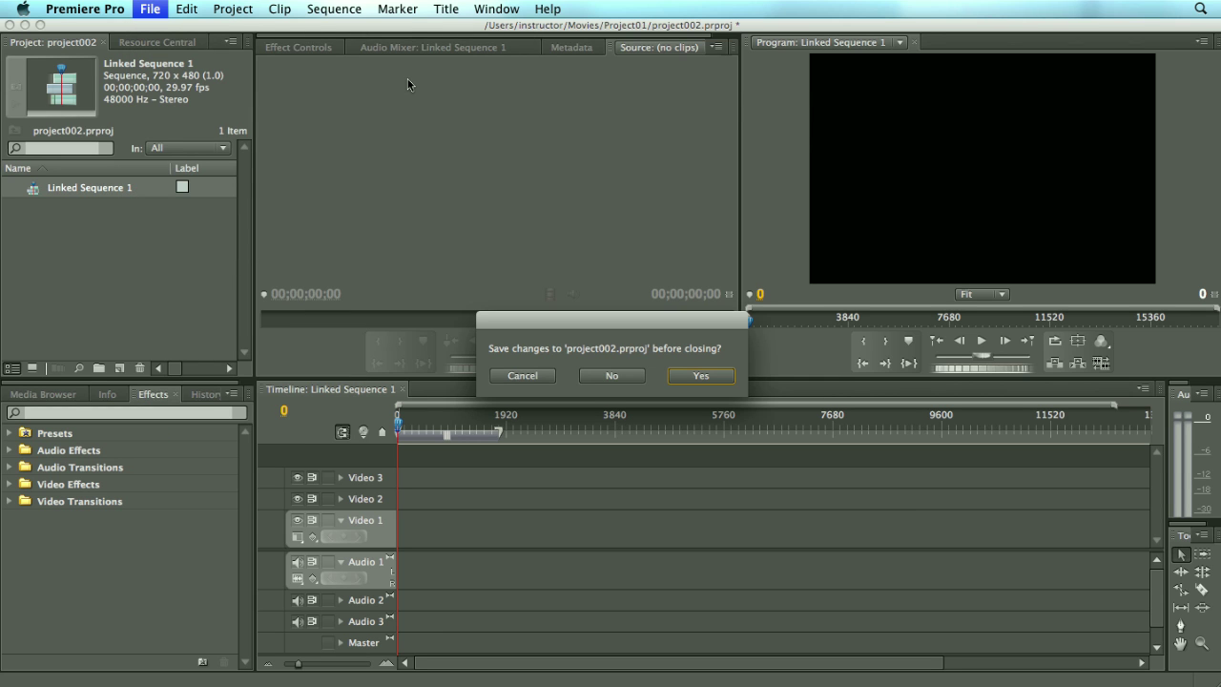
click(607, 375)
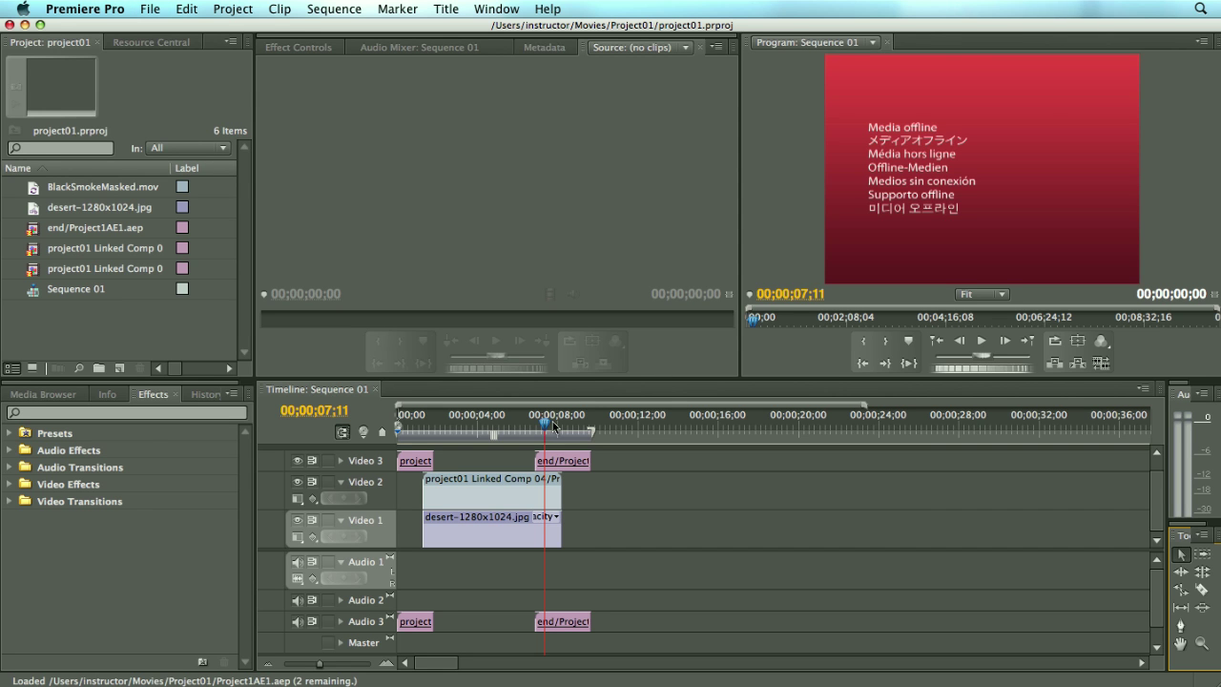
drag(547, 423, 520, 422)
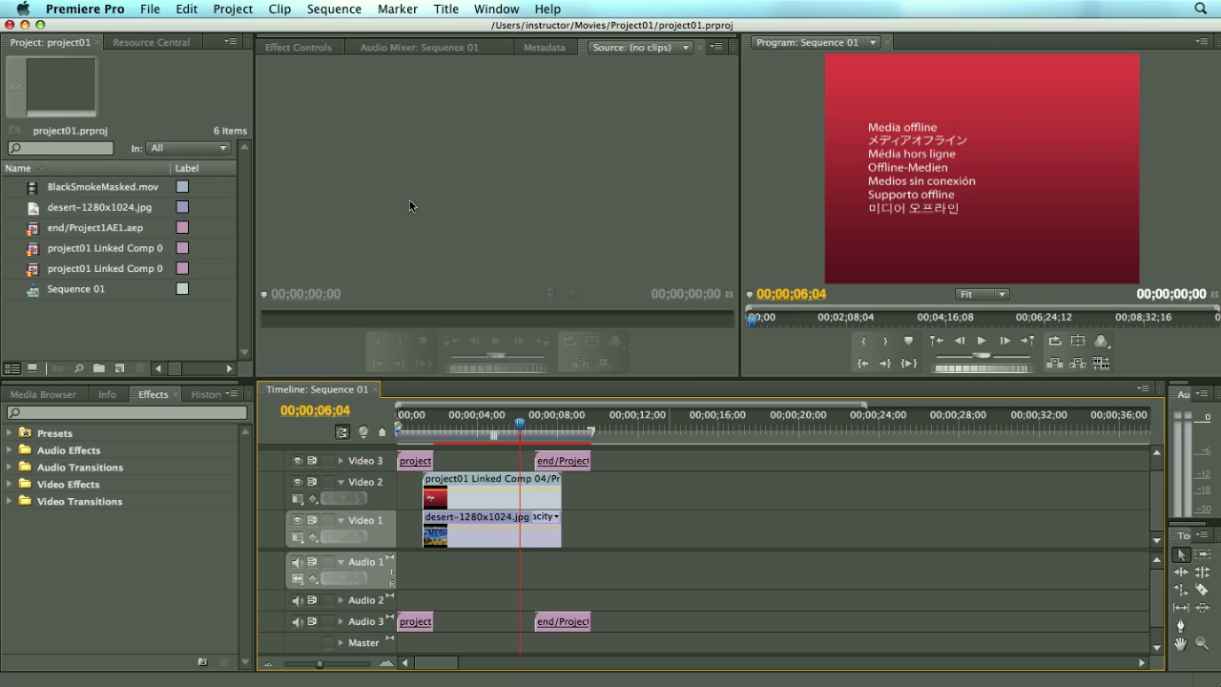
click(33, 234)
right_click(33, 234)
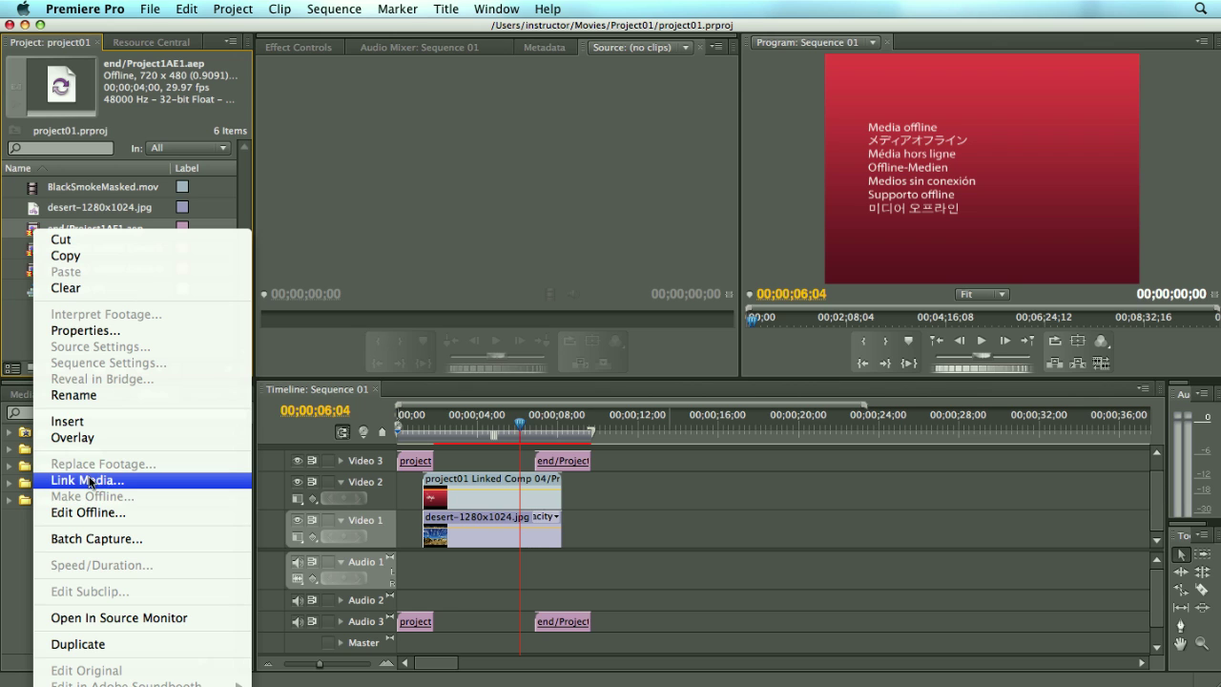
click(350, 271)
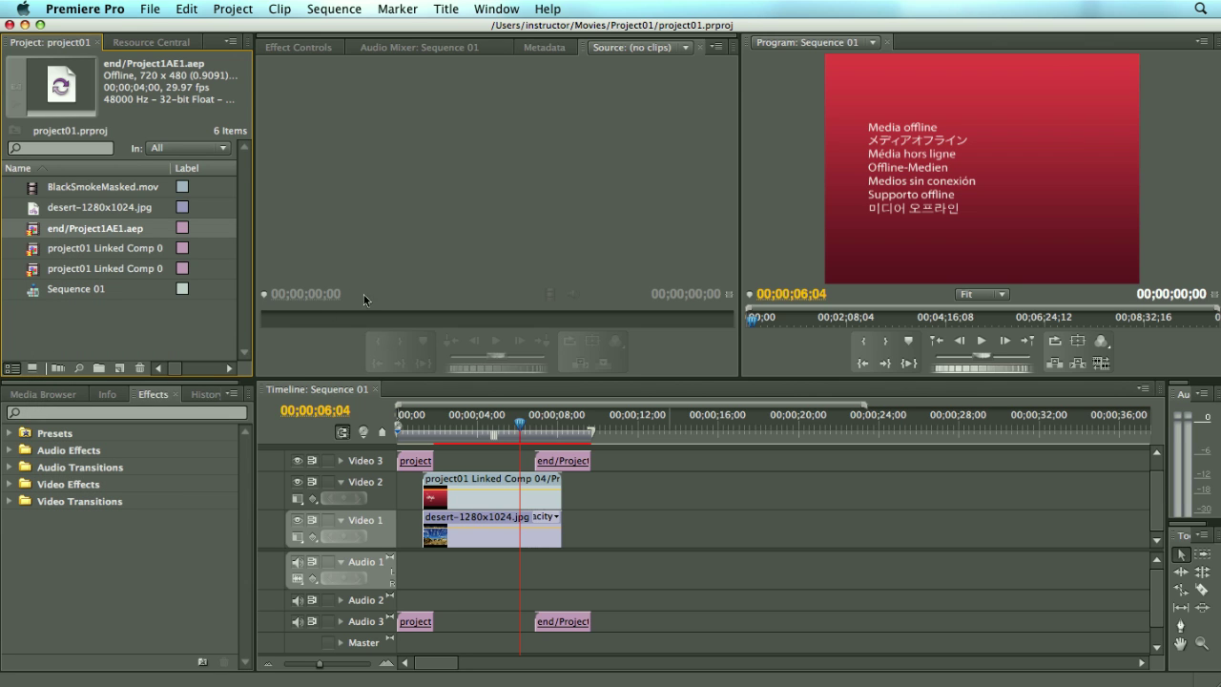
Step: Quit Premiere Pro, then quit After Effects choosing Don't Save for Untitled Project.aep
click(87, 8)
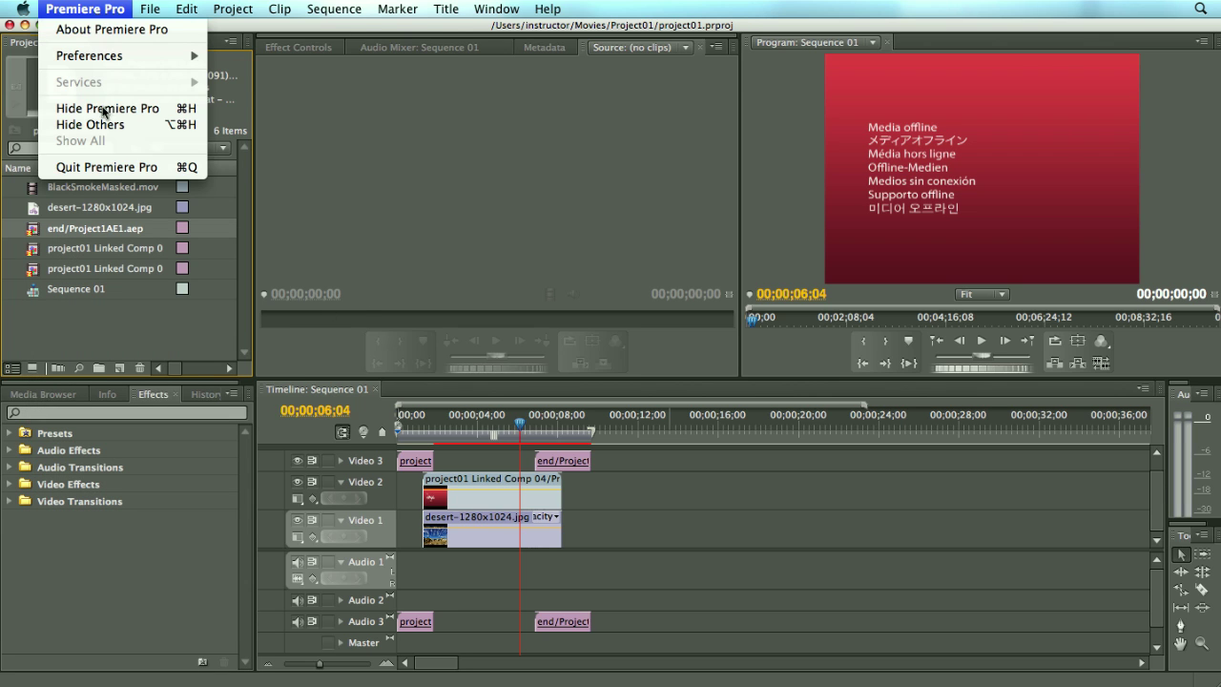
click(110, 167)
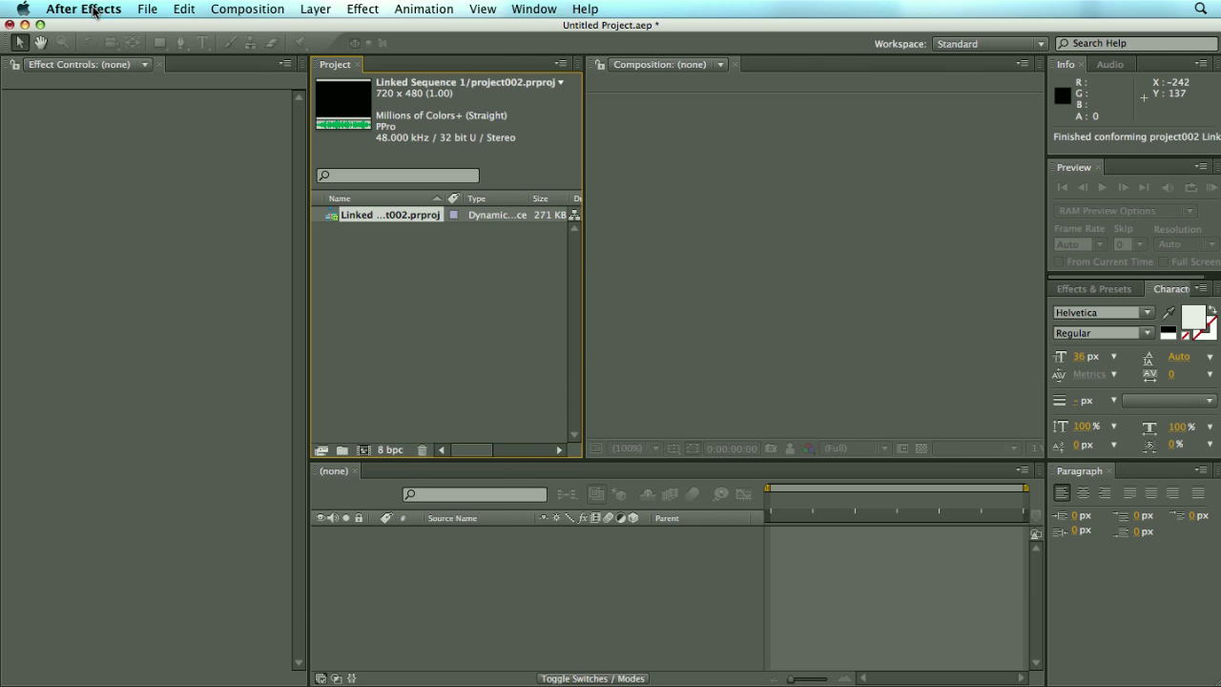
click(94, 12)
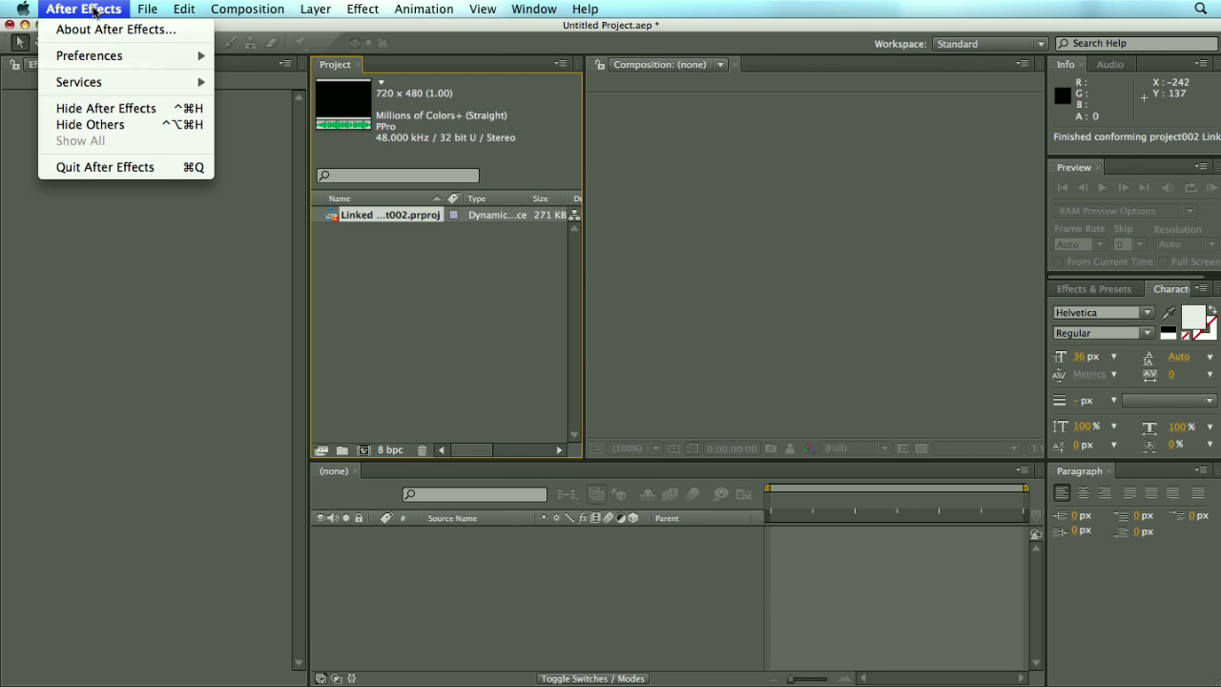
click(106, 170)
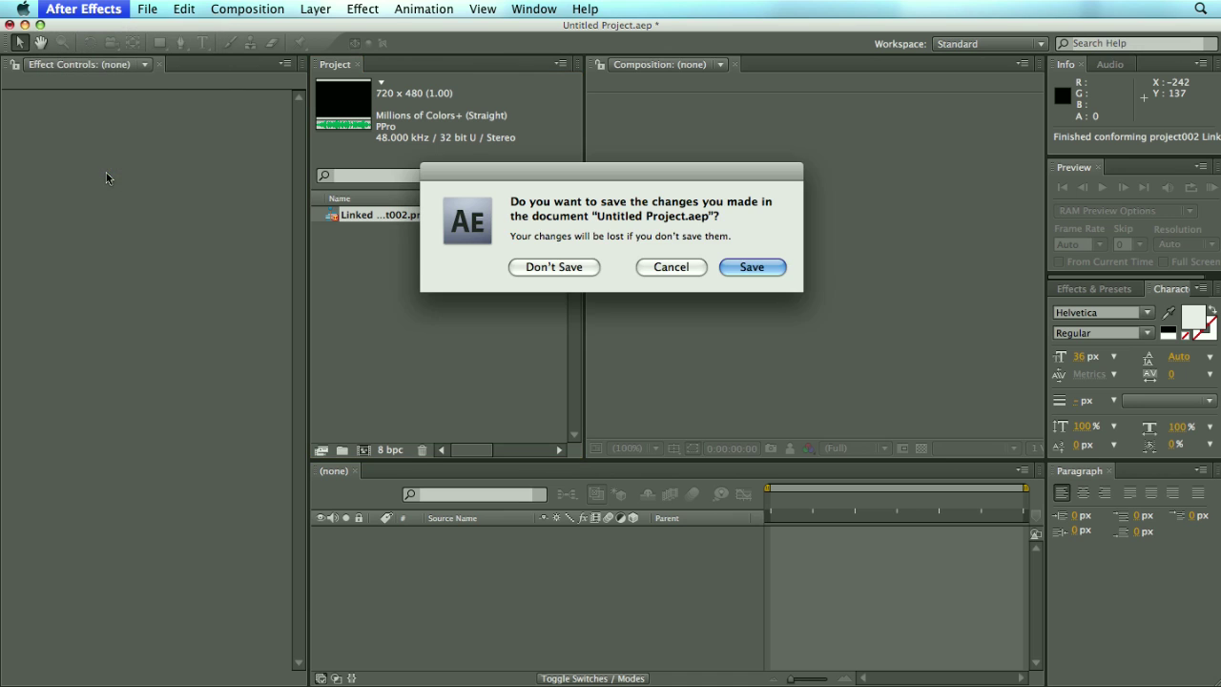
click(558, 269)
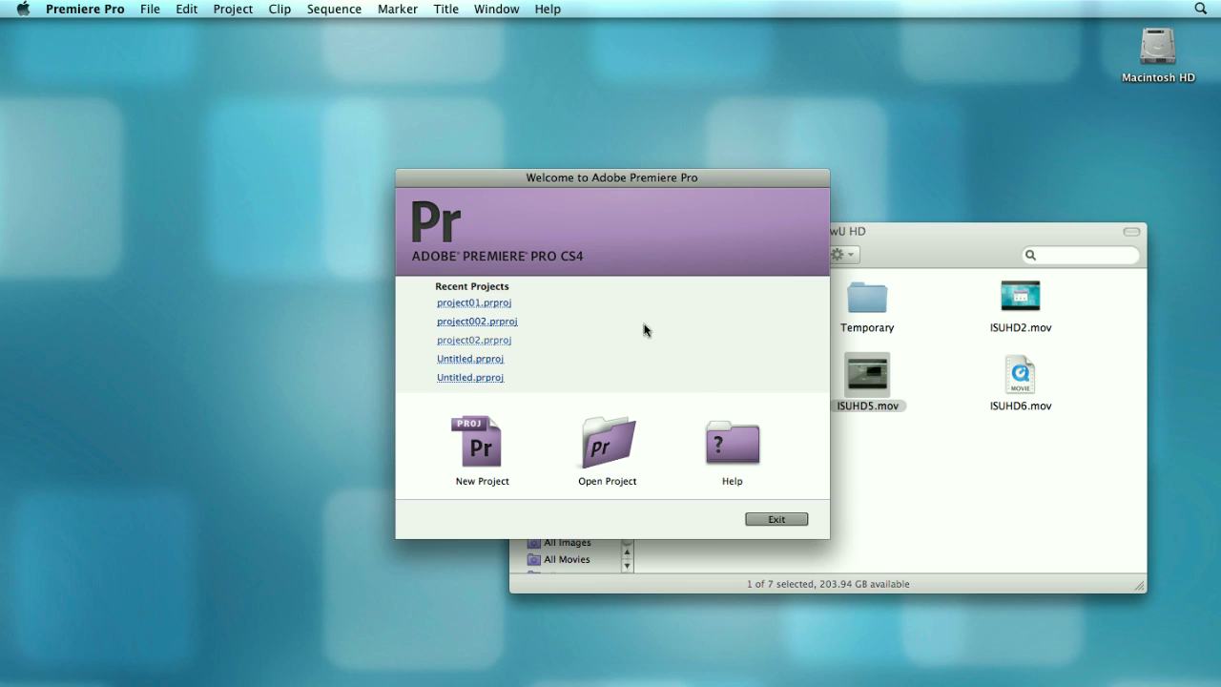
Step: Open project01.prproj from the Welcome screen's Recent Projects list
click(488, 304)
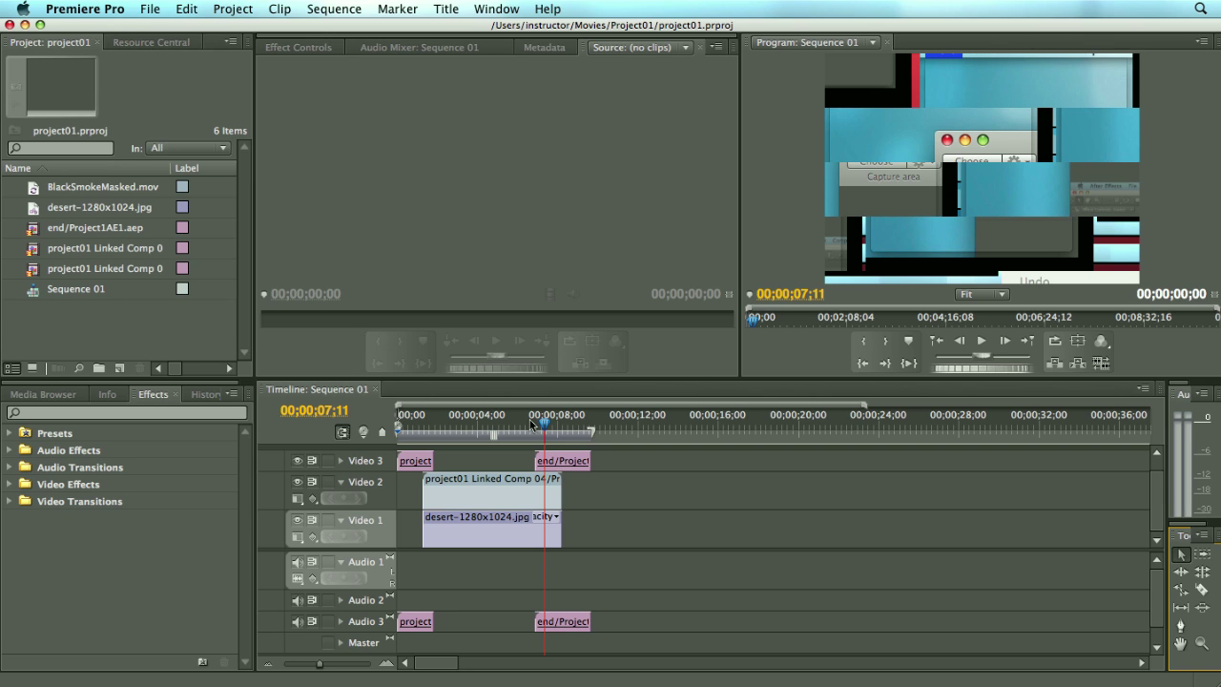
Step: Move the playhead from 00;00;06;14 to 07;10 to show 'The End' over the desert
click(530, 422)
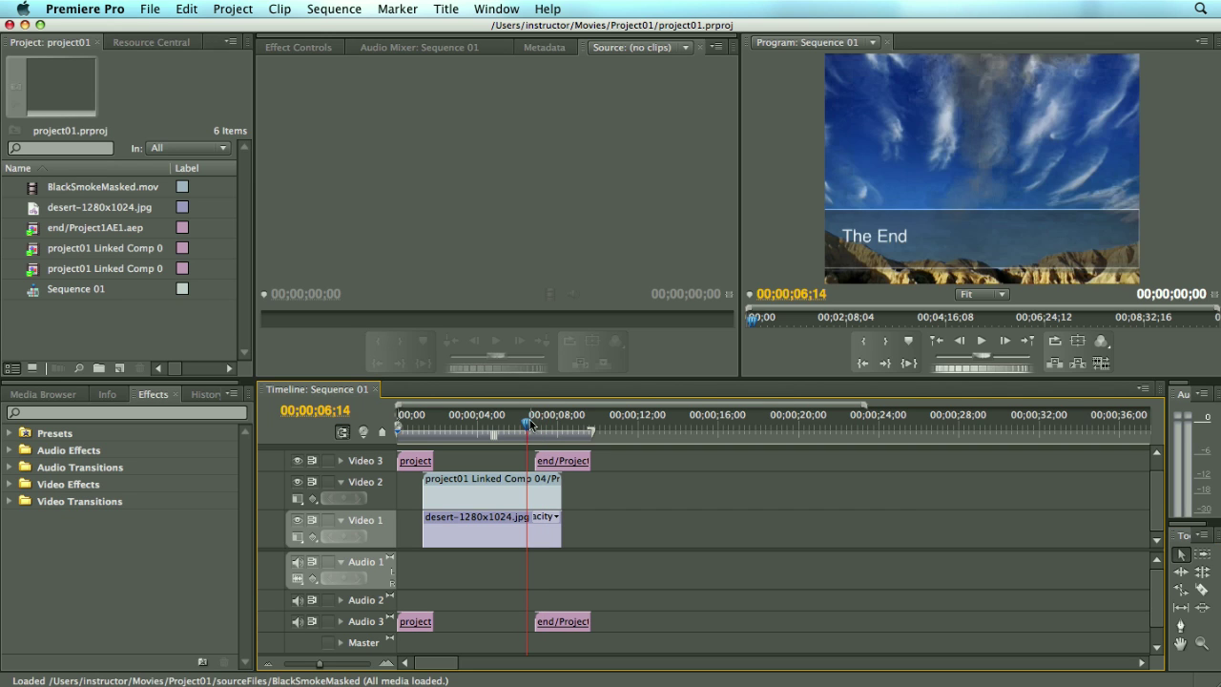
drag(532, 423, 548, 424)
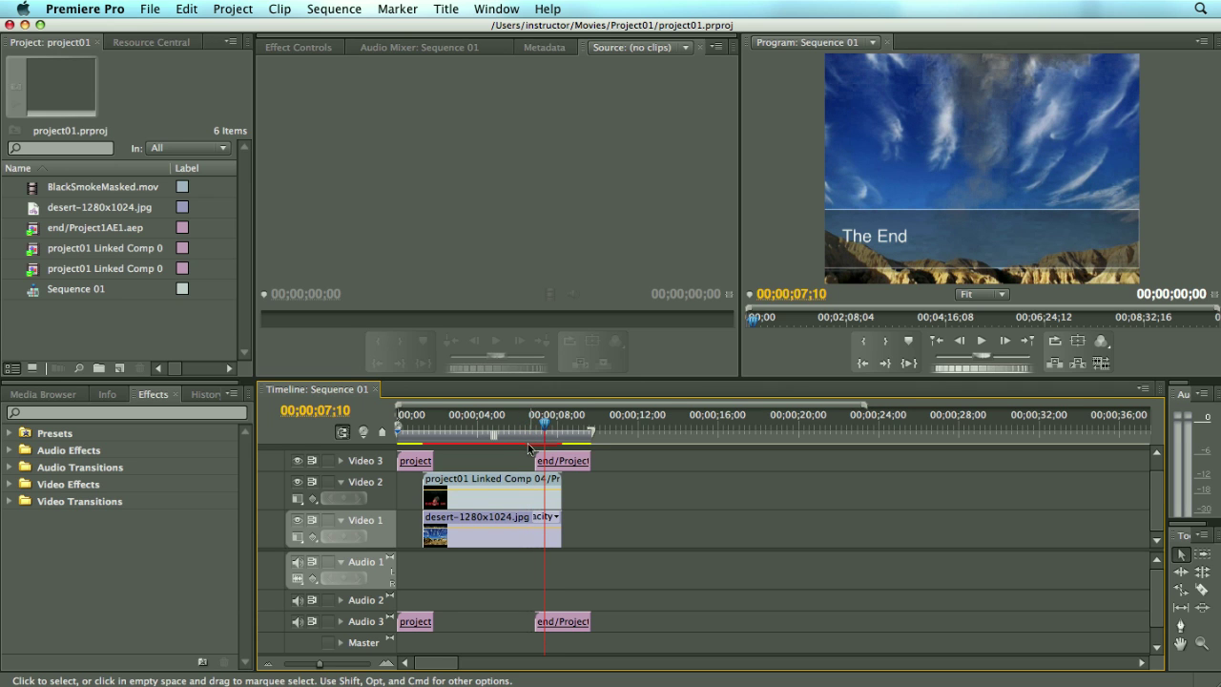
mouse_move(530, 444)
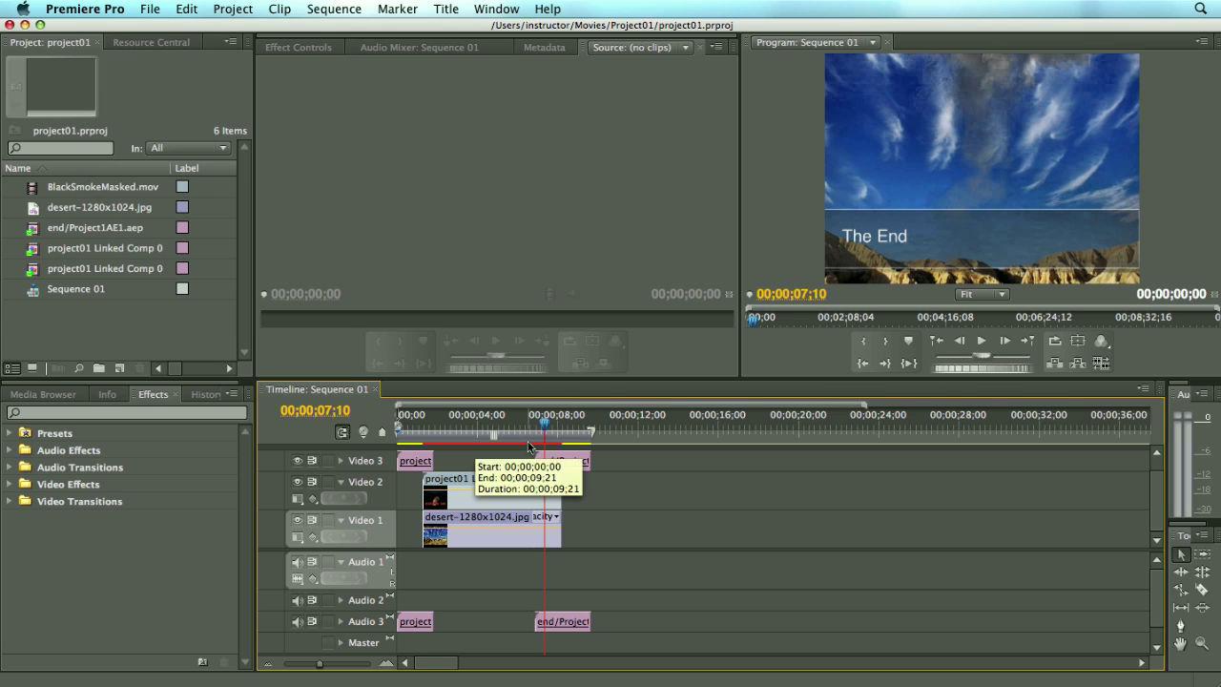